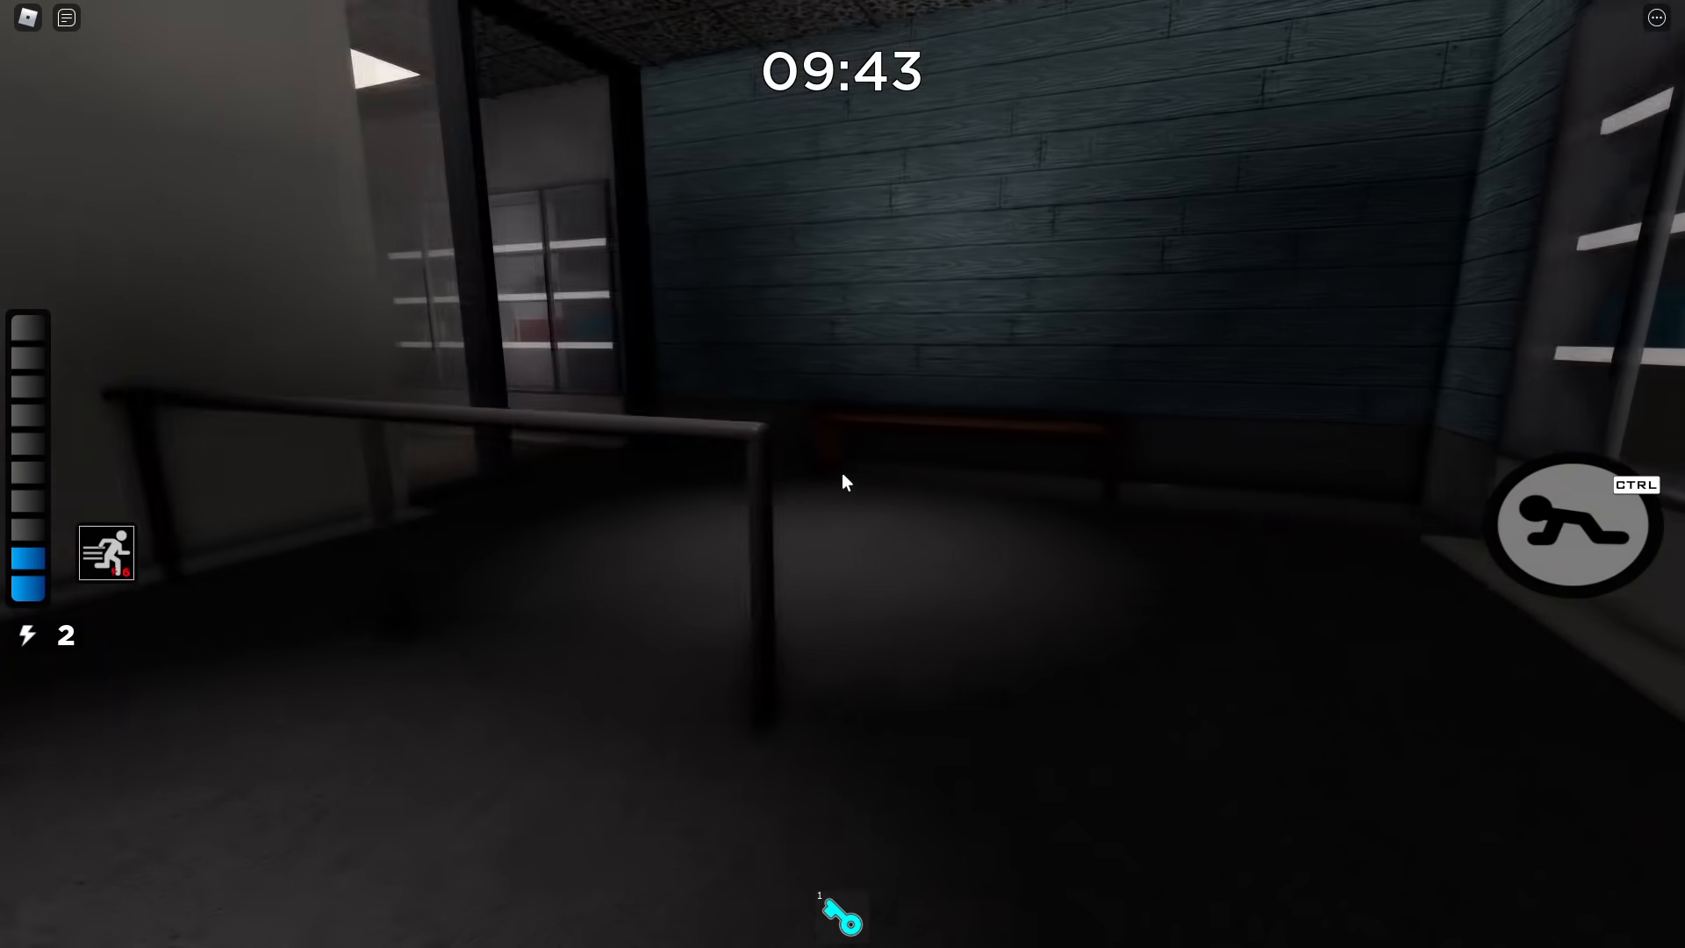
key("w")
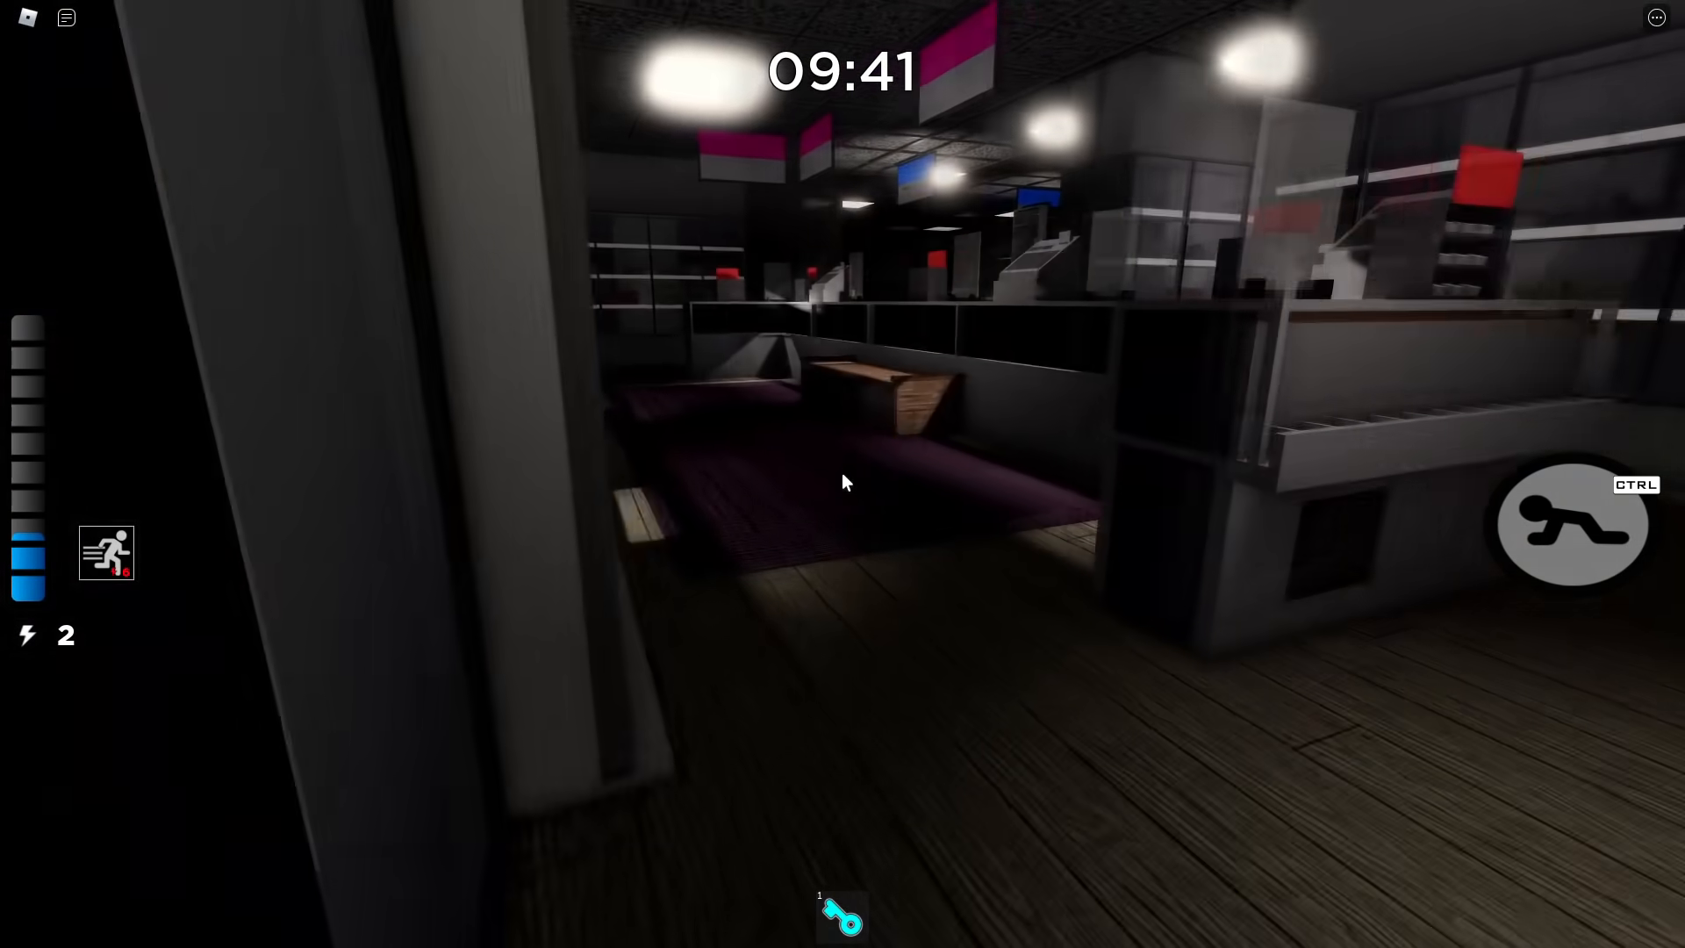
key("w")
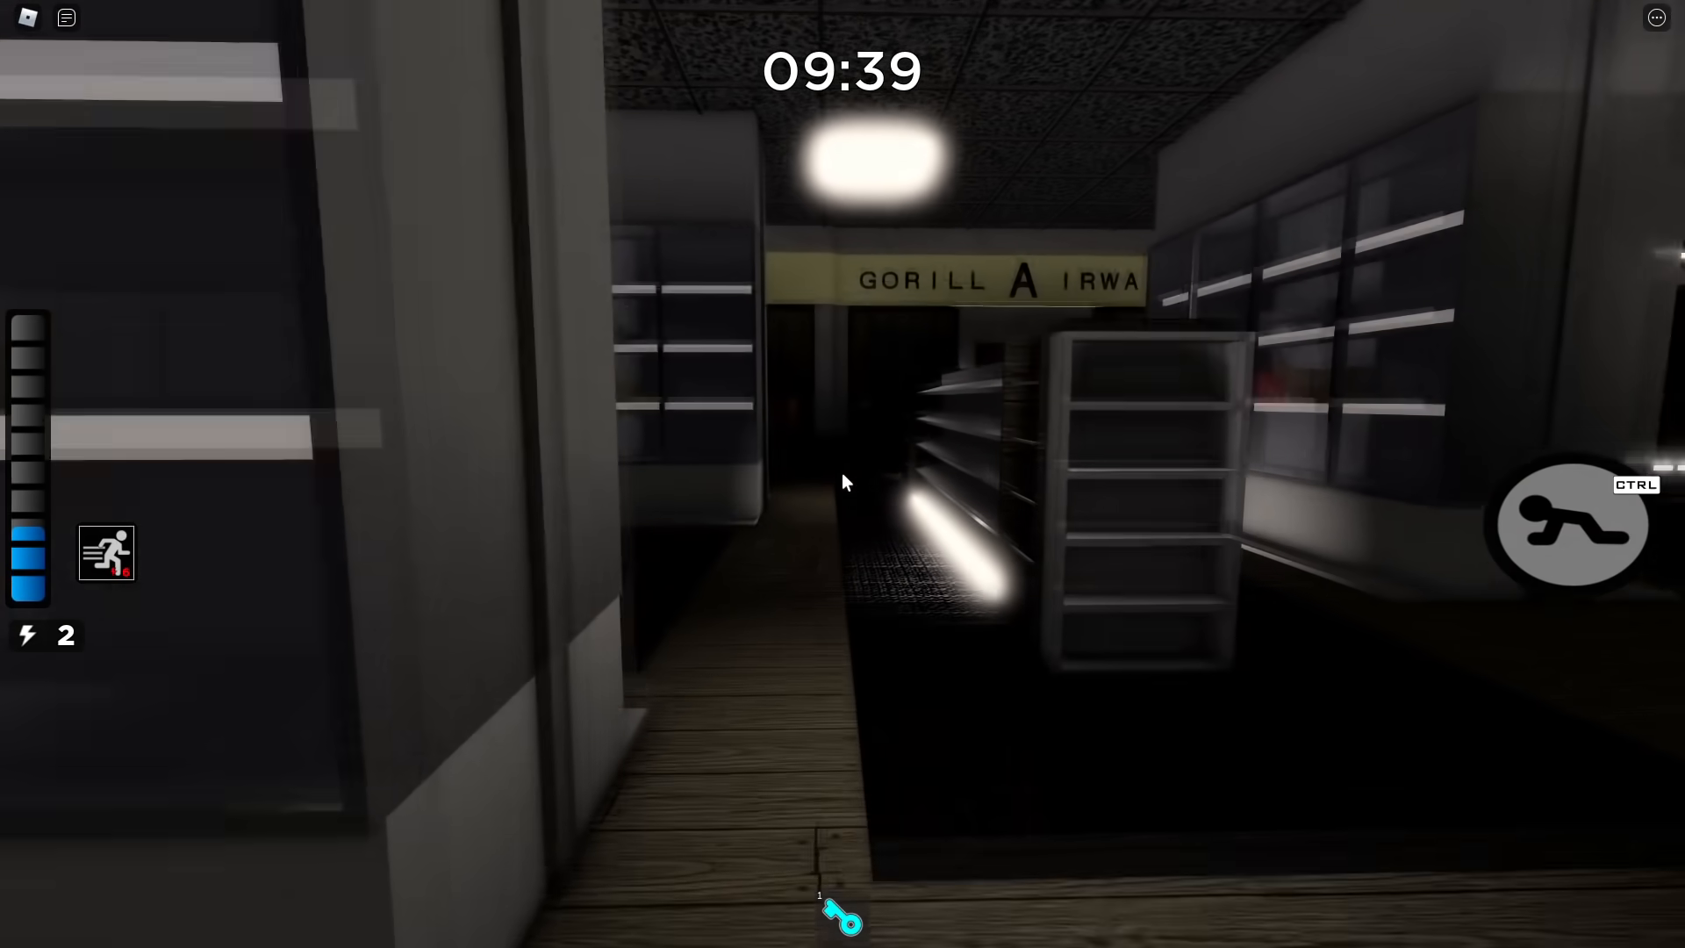
key("w")
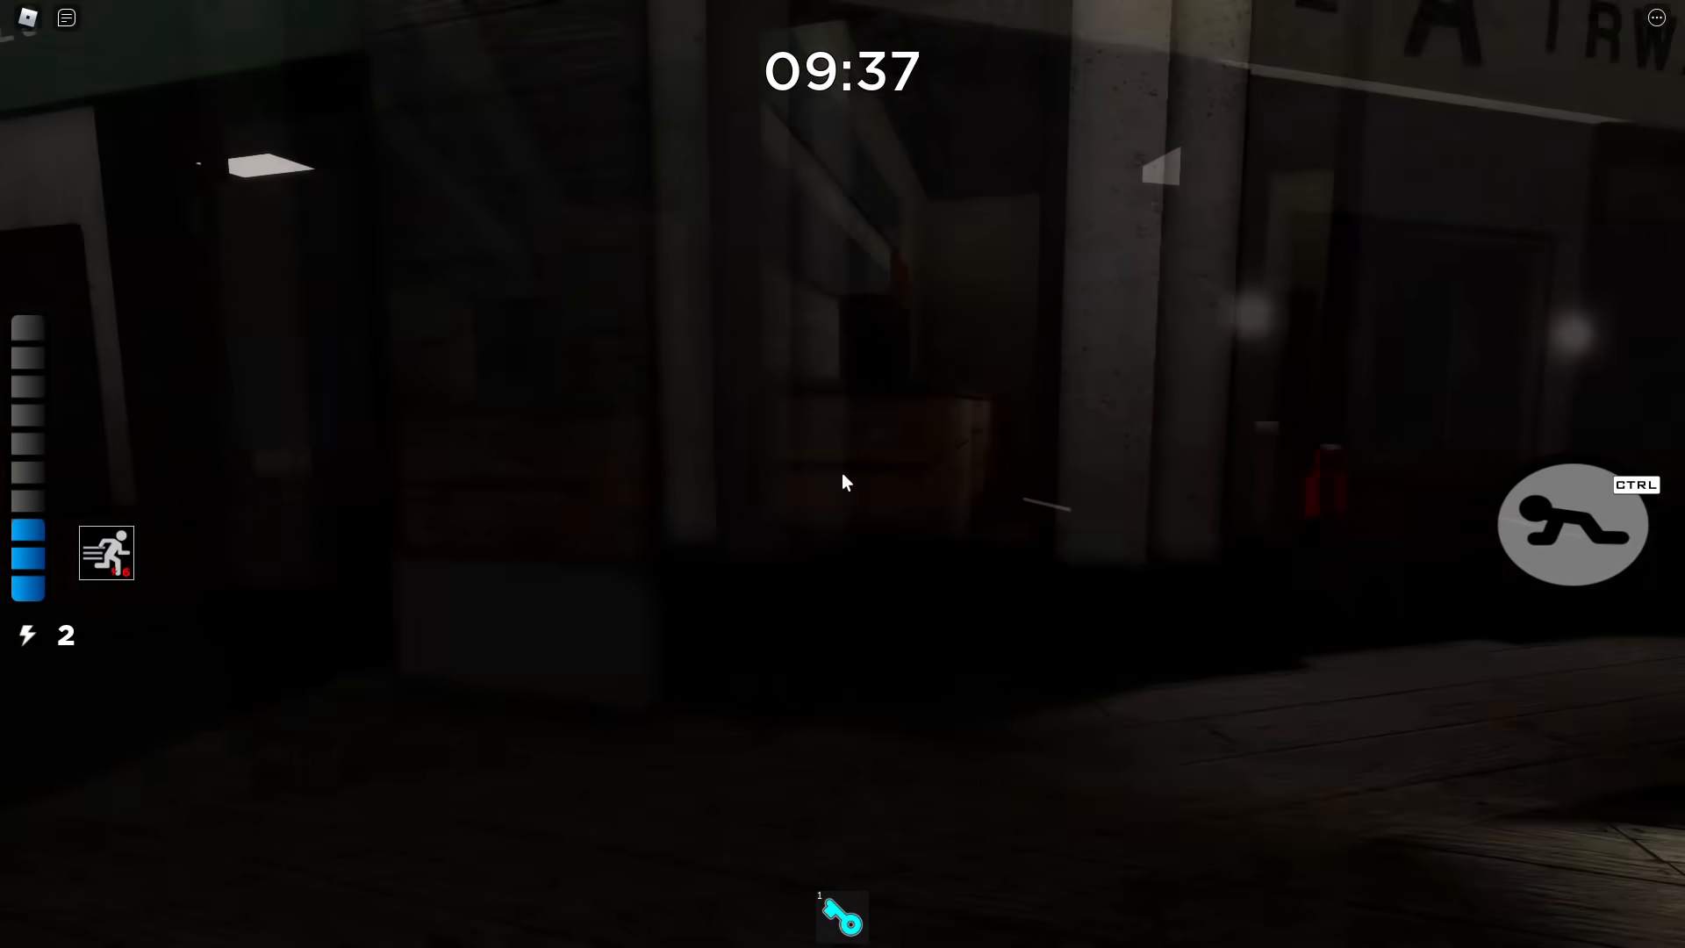
key("w")
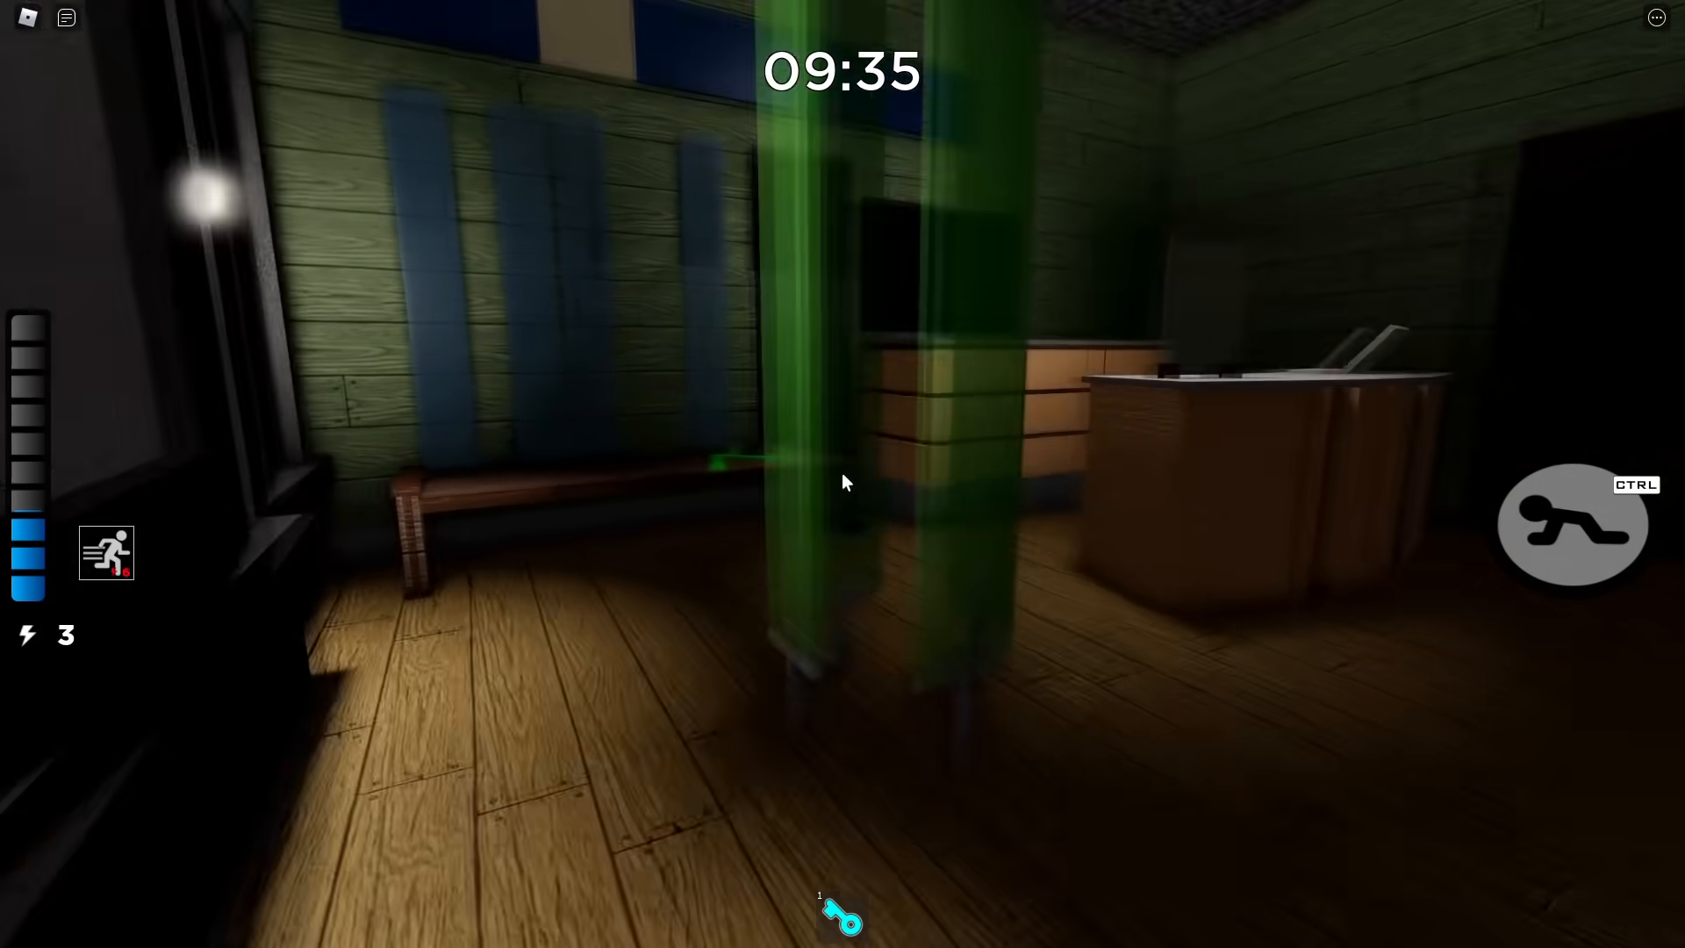
left_click(846, 488)
key("w")
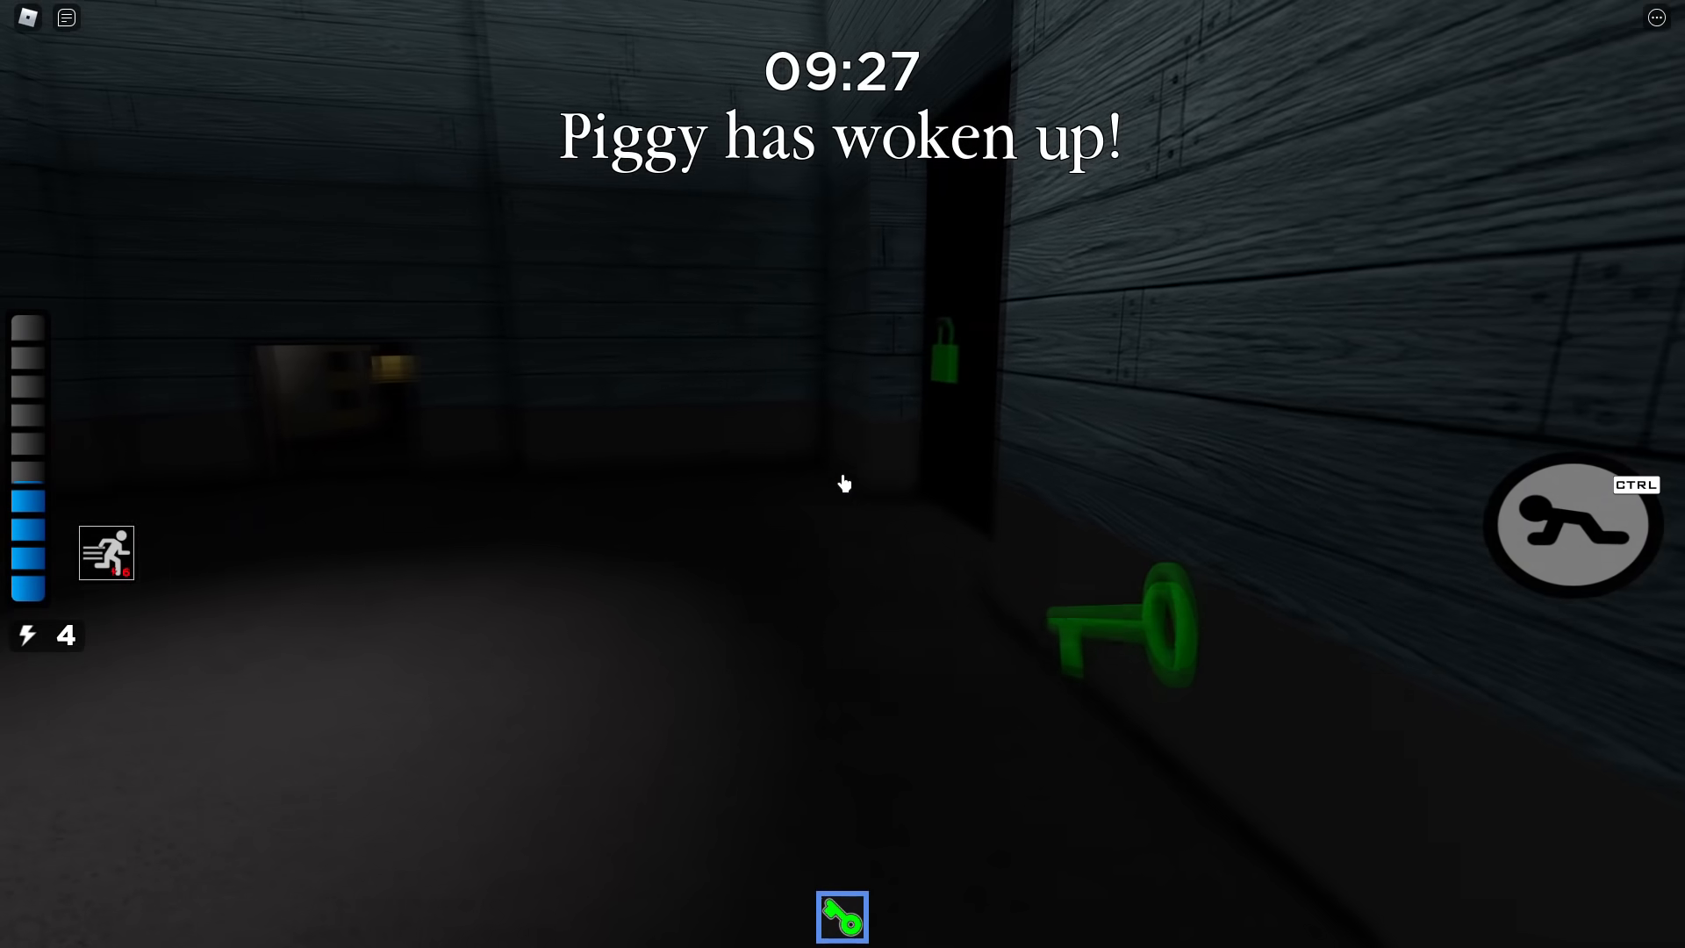
left_click(847, 486)
key("w")
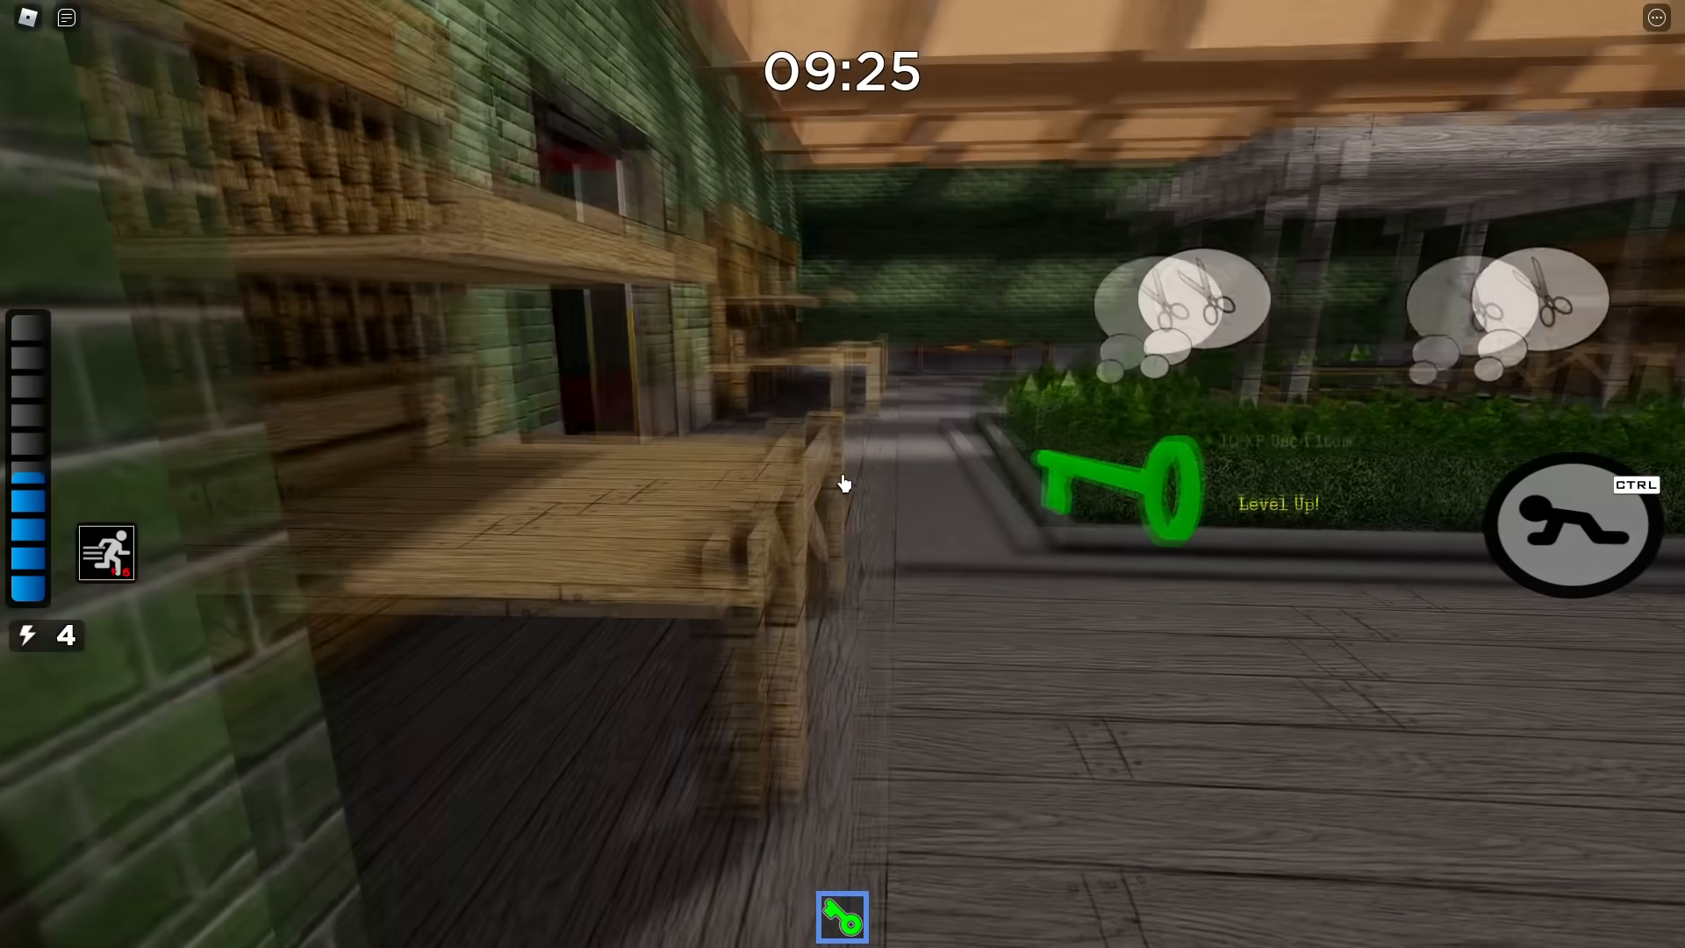
key("w")
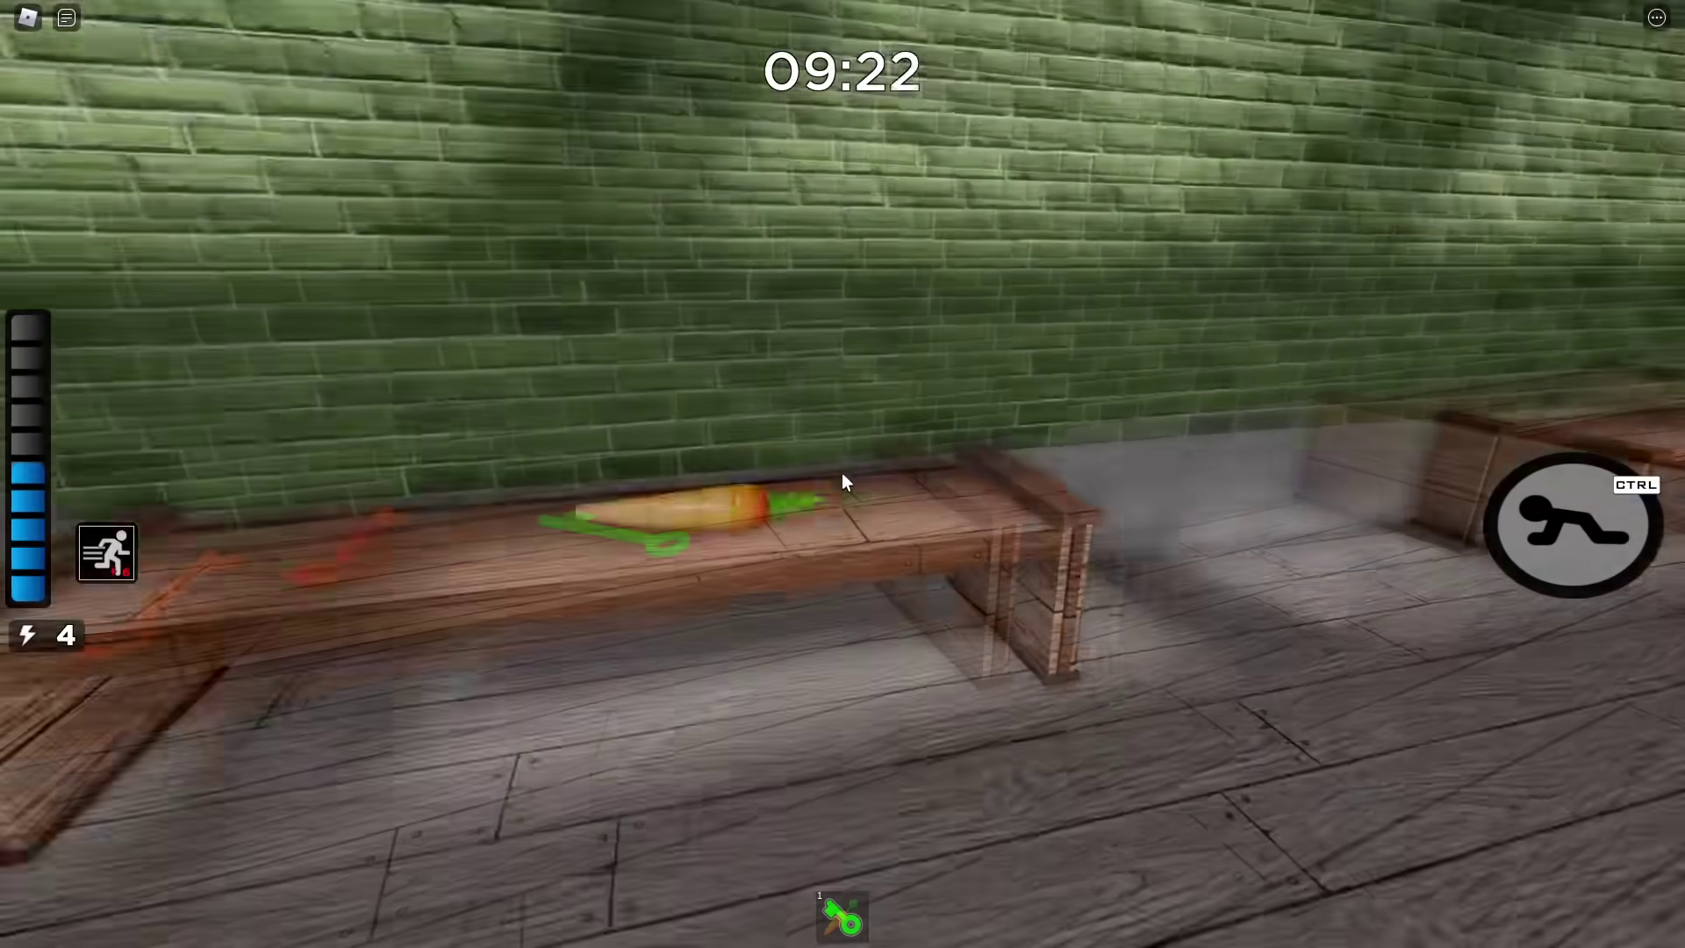
left_click(846, 483)
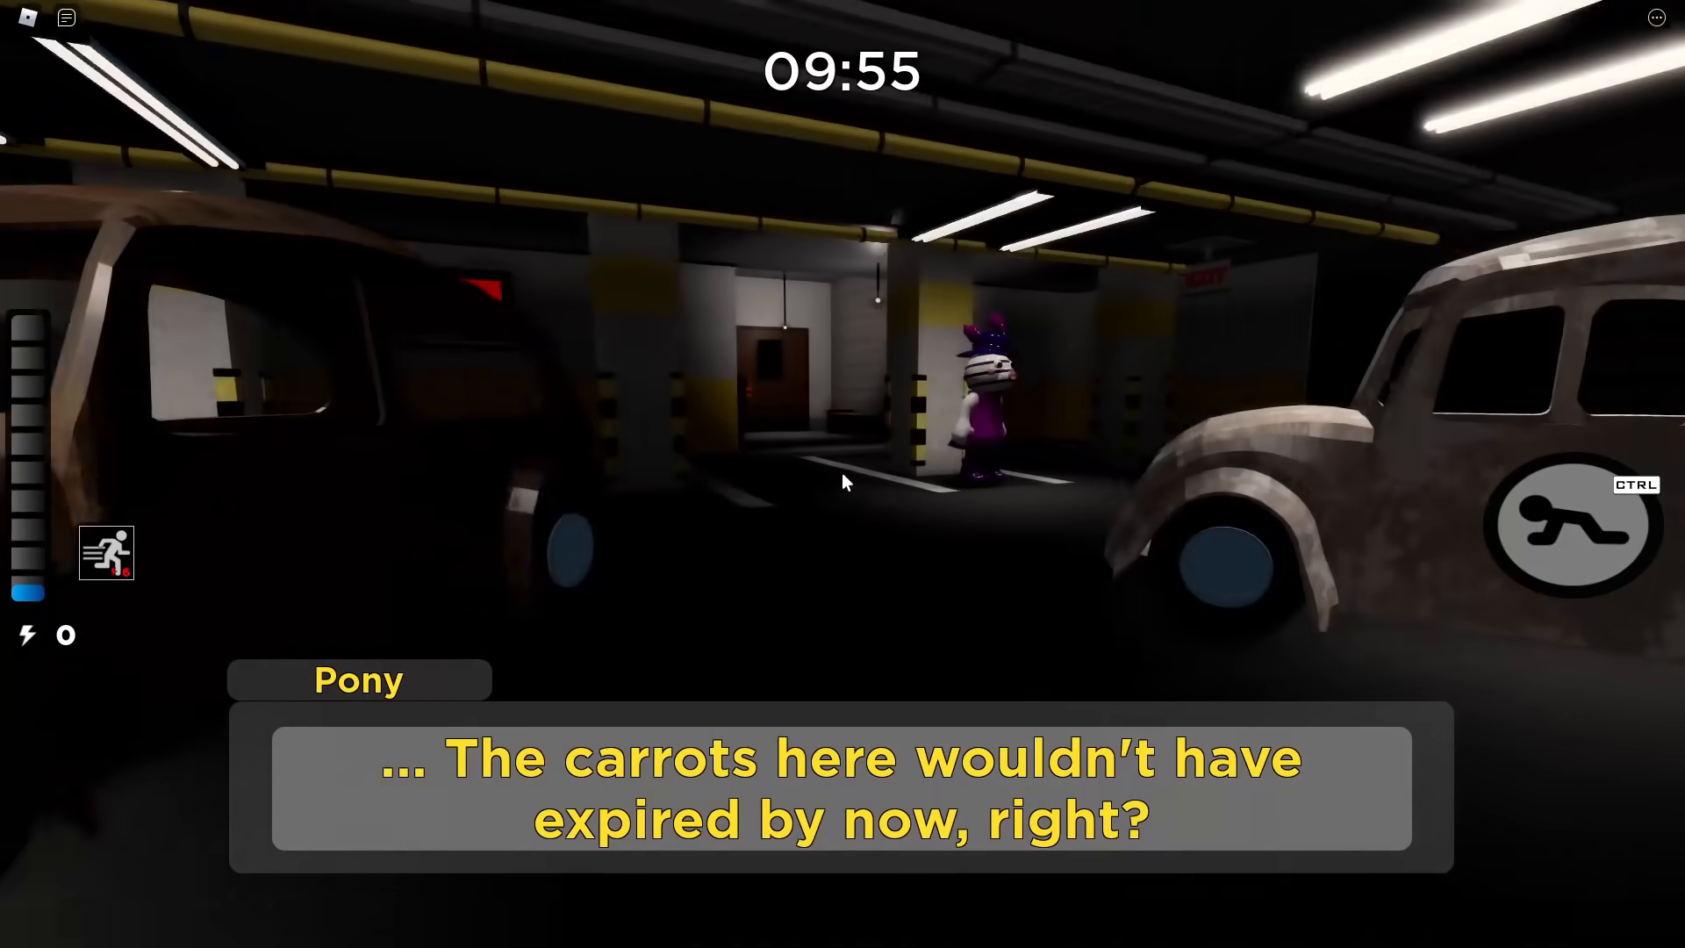
key("w")
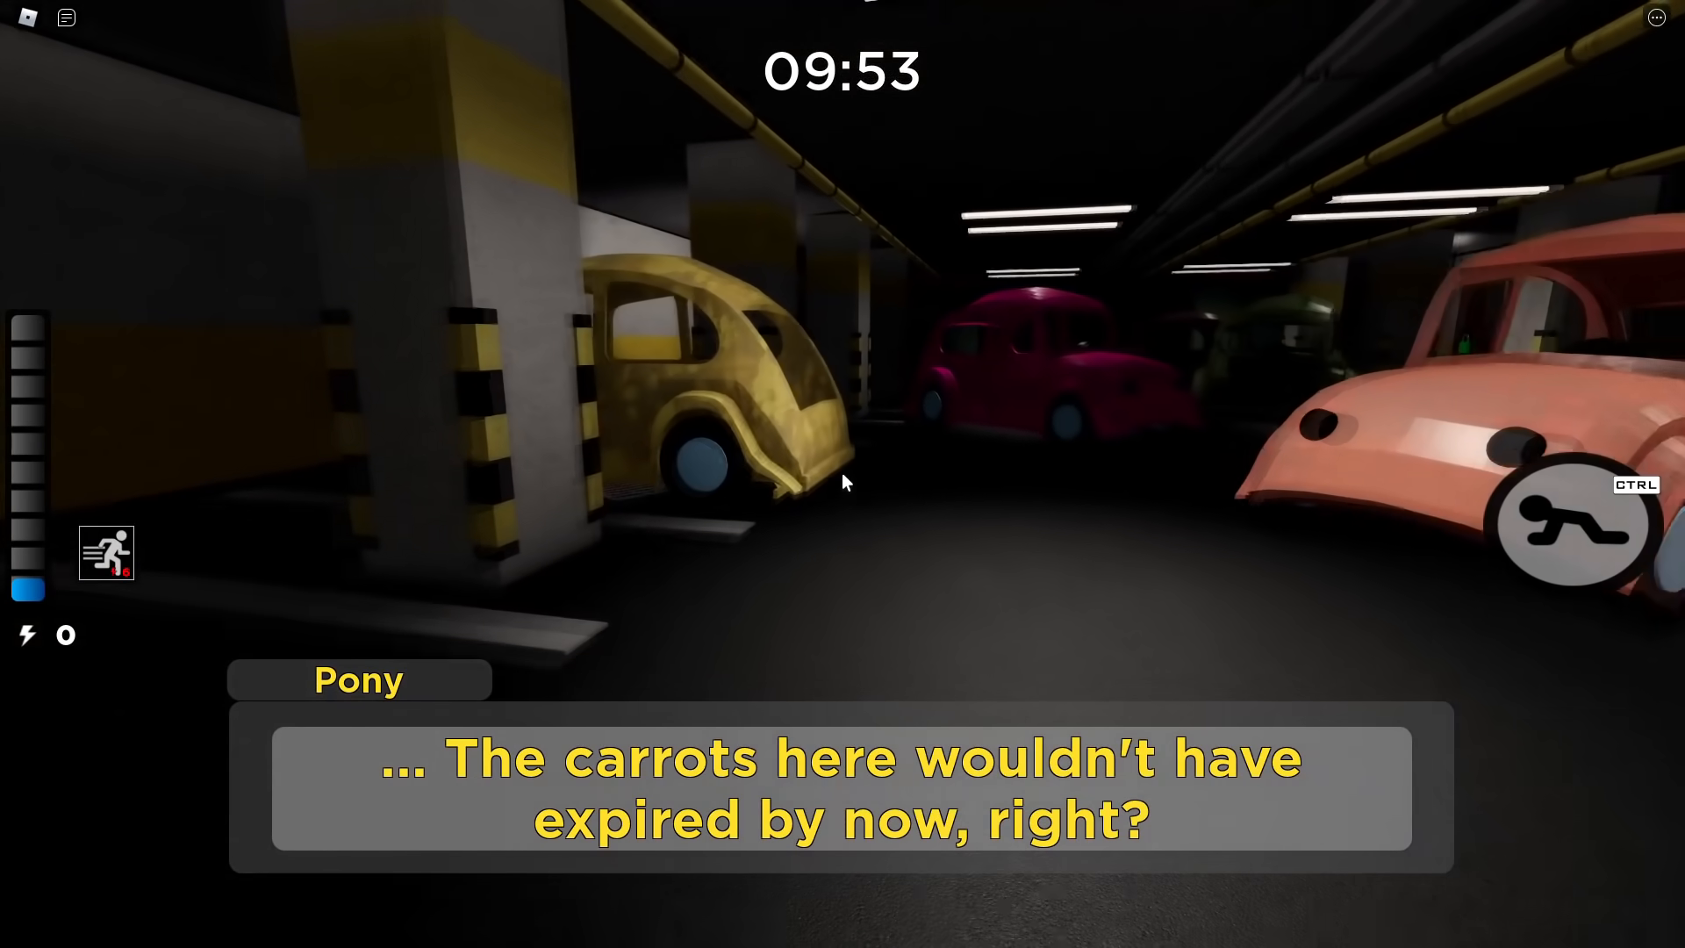